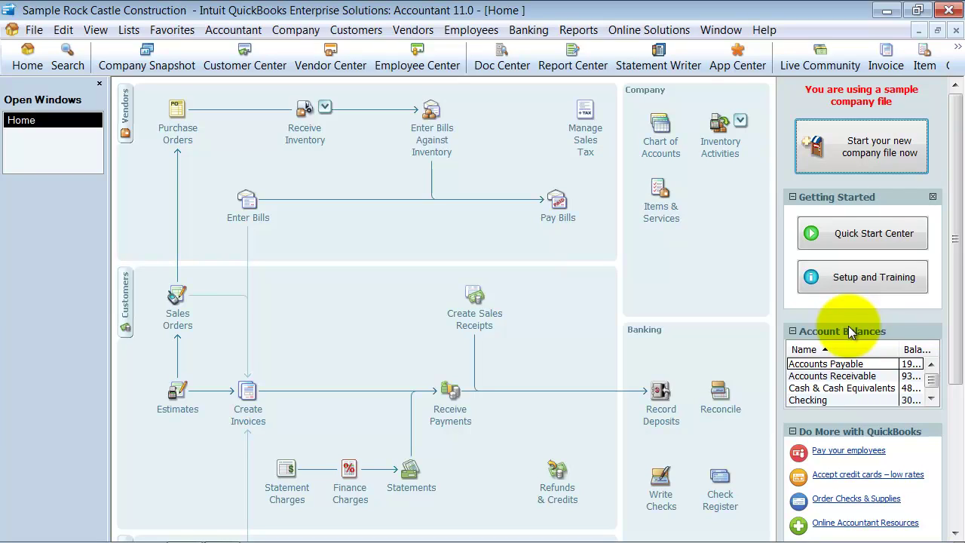
# Add a new shipping method named FedEx 2nd Day to the Ship Via List.
pyautogui.click(129, 31)
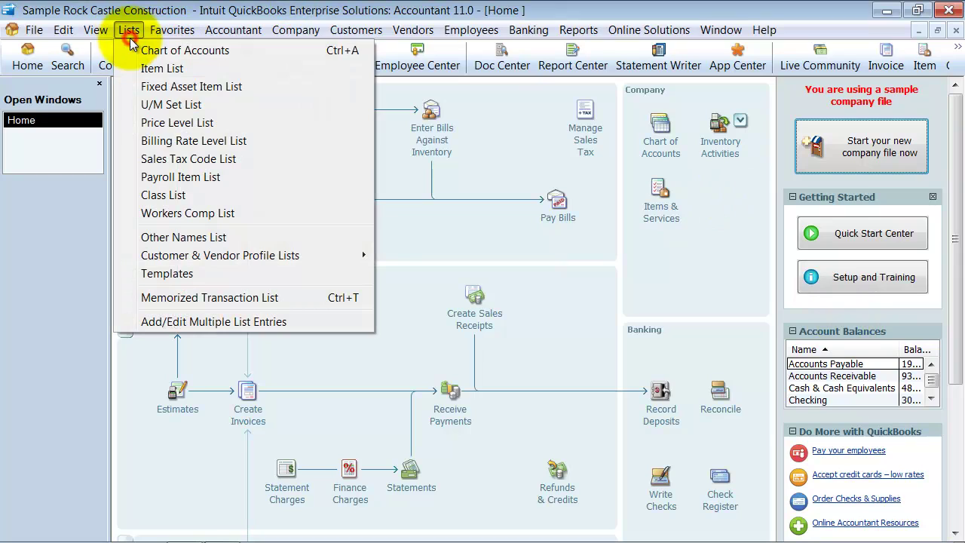
pyautogui.moveTo(160, 258)
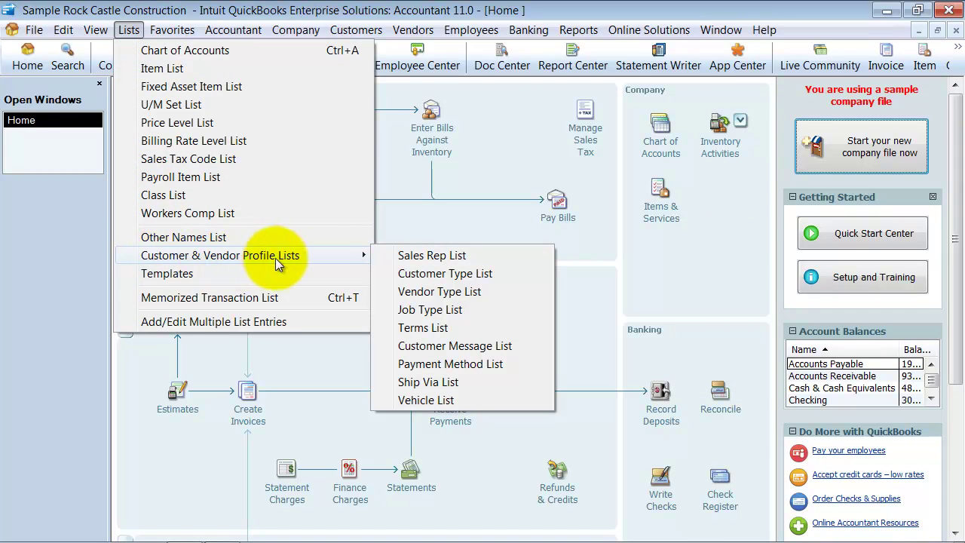
pyautogui.click(457, 385)
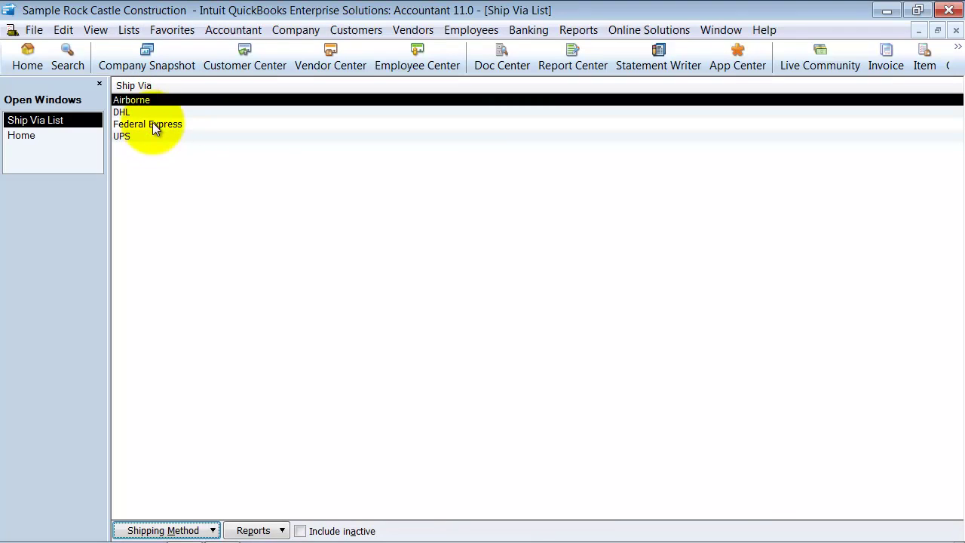
pyautogui.click(209, 527)
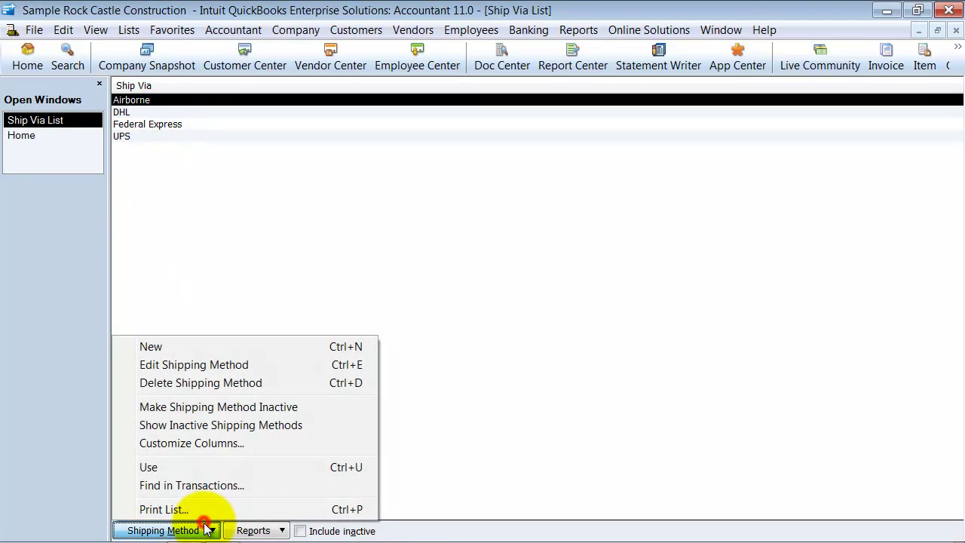
pyautogui.click(225, 346)
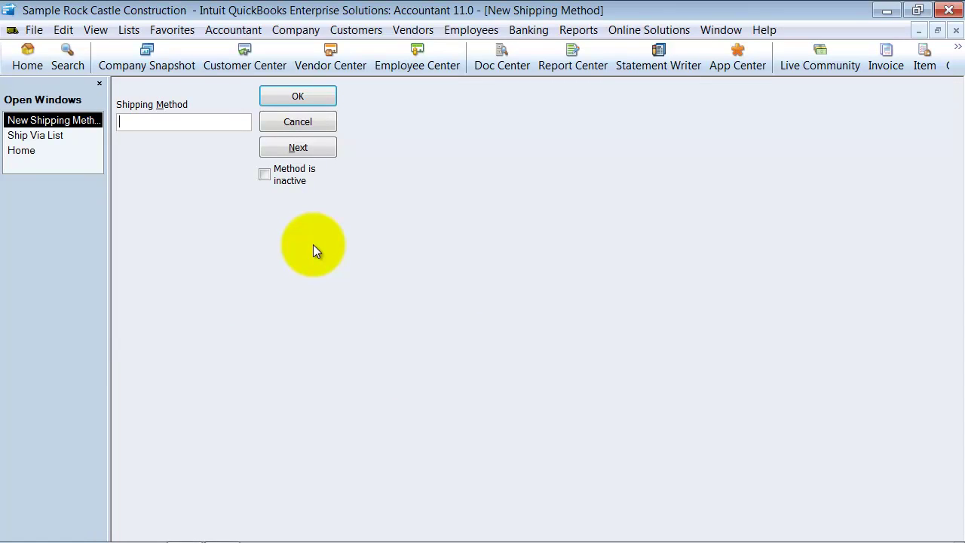
pyautogui.write('F')
pyautogui.press('BackSpace')
pyautogui.write('FedEx 2nd Day')
pyautogui.click(321, 95)
# Add another shipping method named Fed Ex Ground to the Ship Via List.
pyautogui.click(187, 530)
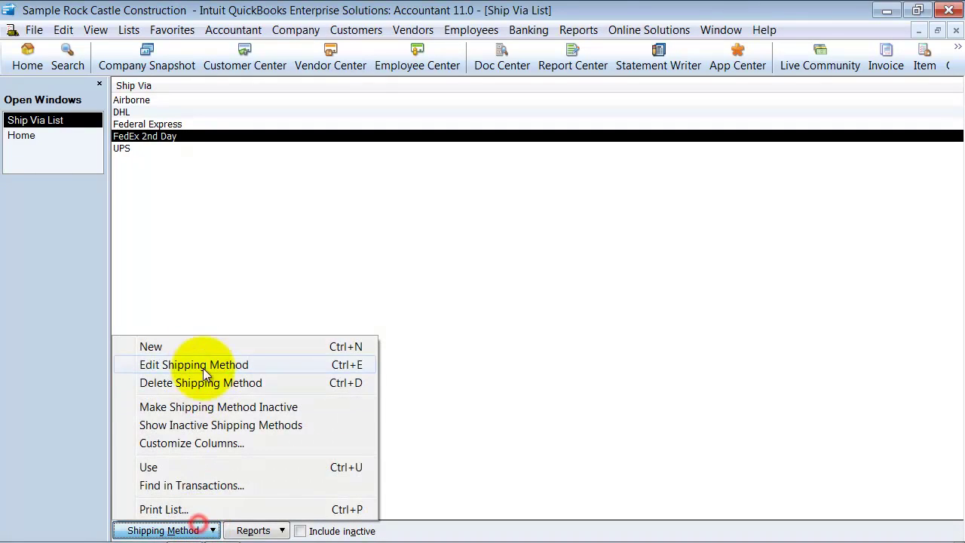
pyautogui.click(191, 341)
pyautogui.write('F')
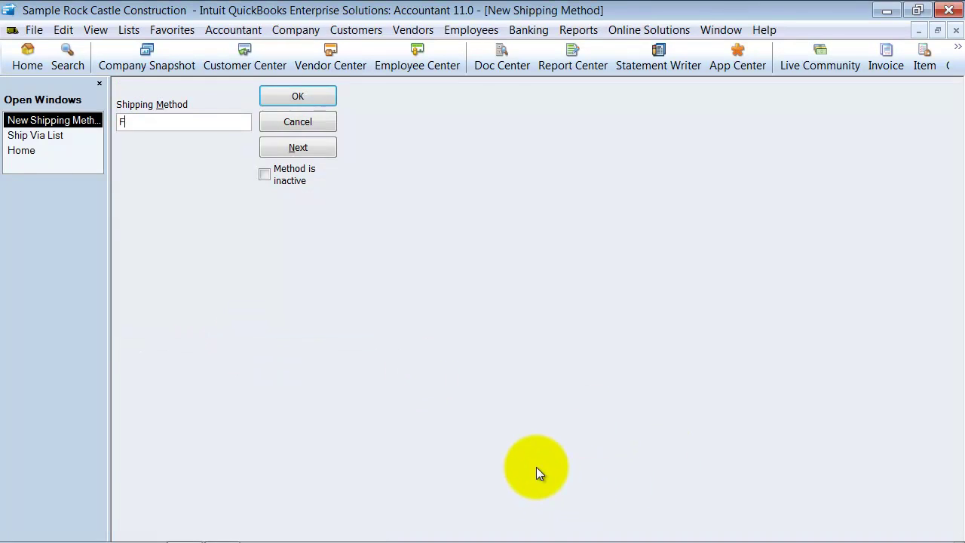
pyautogui.write('ed Ex Ground')
pyautogui.click(288, 95)
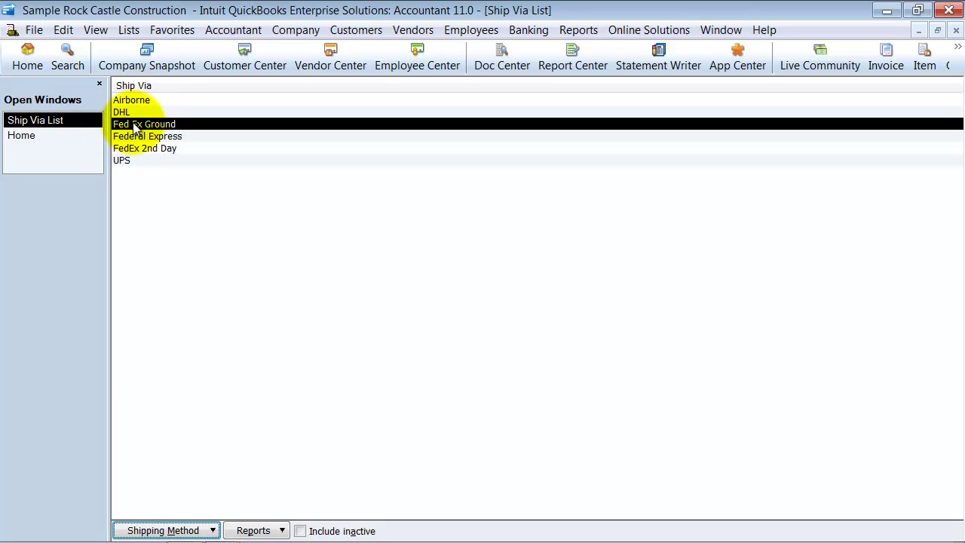
# Start a new invoice for the first customer in the Customer Center, without using an available estimate.
pyautogui.click(242, 59)
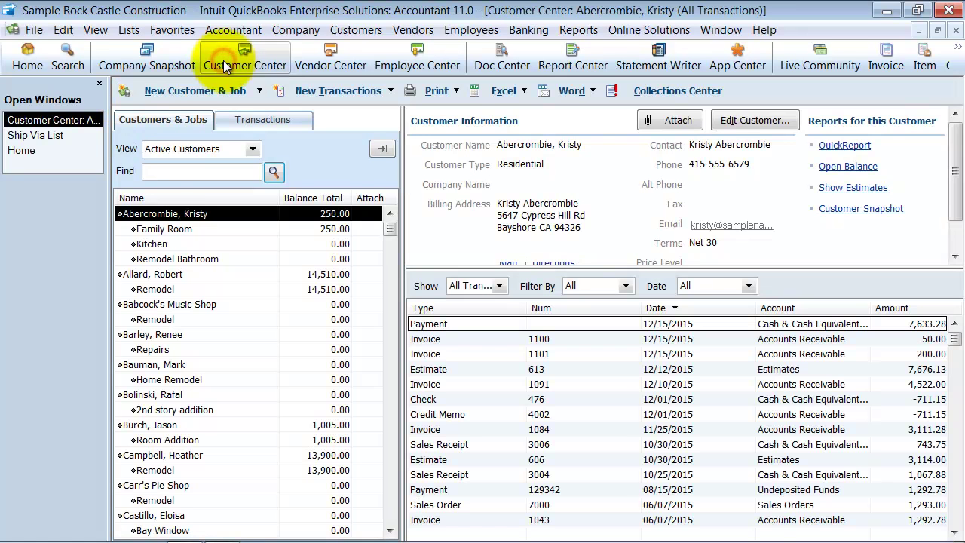
pyautogui.click(273, 91)
pyautogui.click(303, 153)
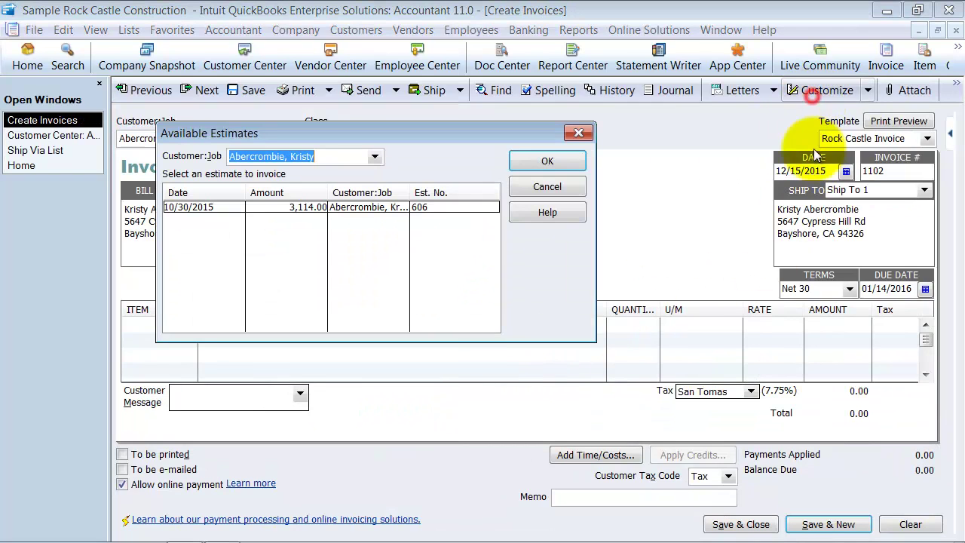
pyautogui.click(562, 190)
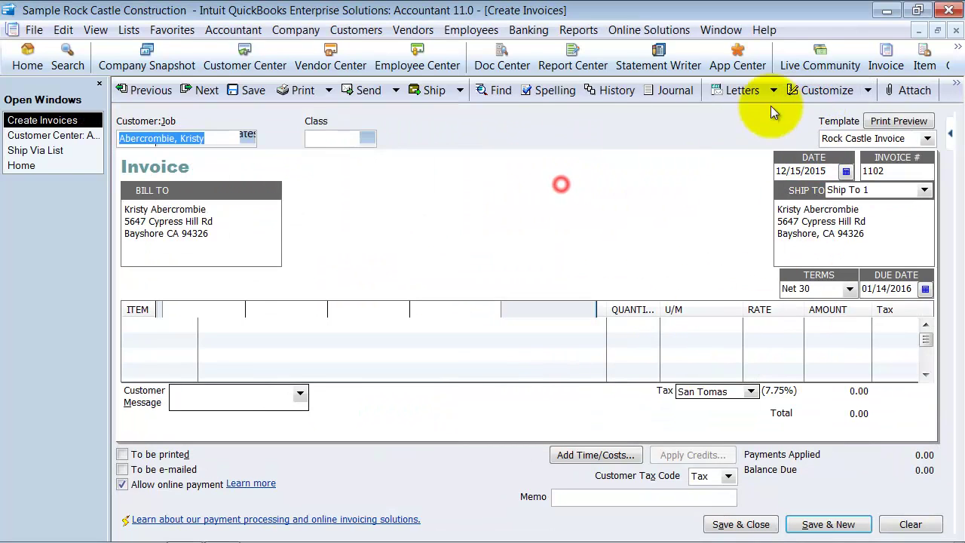
# Customize the Rock Castle Invoice template to show the Ship Via header field on screen.
pyautogui.click(808, 92)
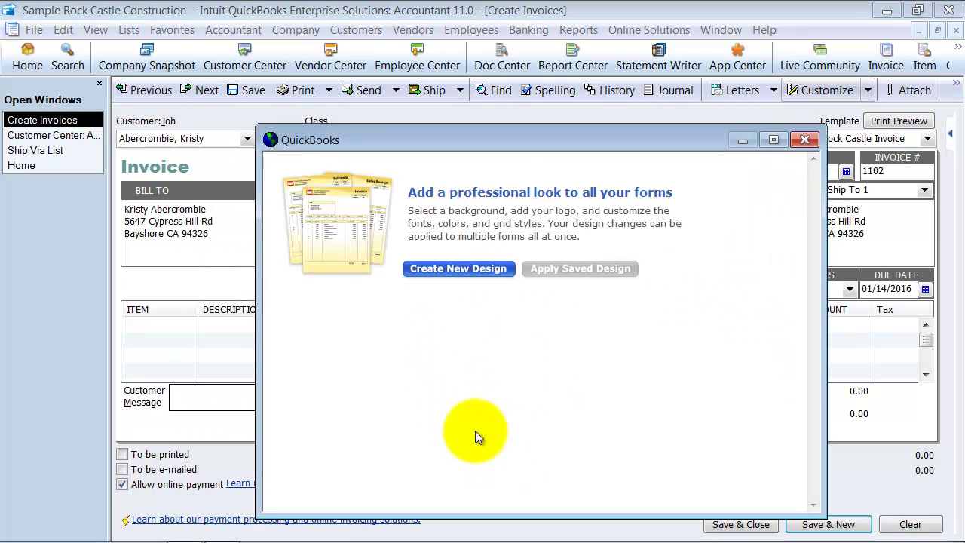
pyautogui.click(483, 402)
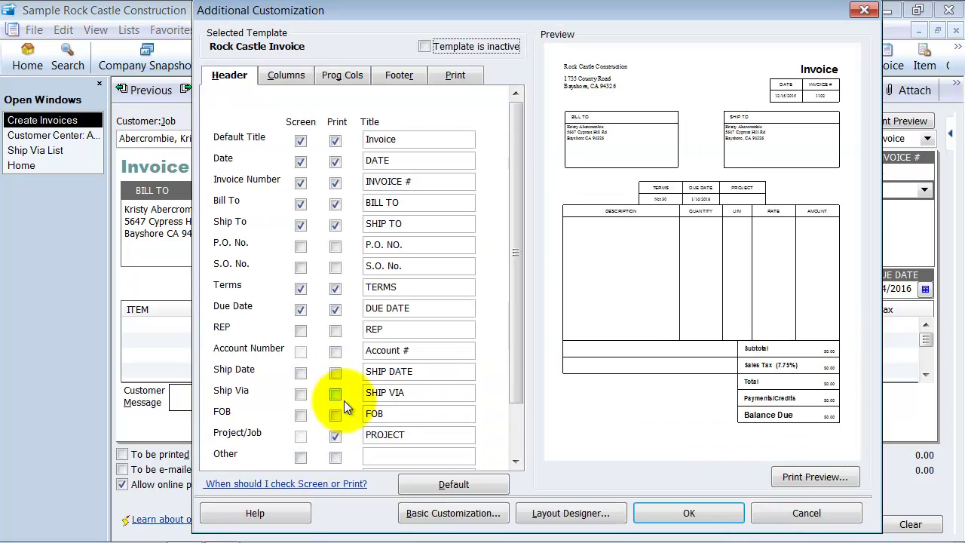
pyautogui.click(300, 393)
pyautogui.click(689, 512)
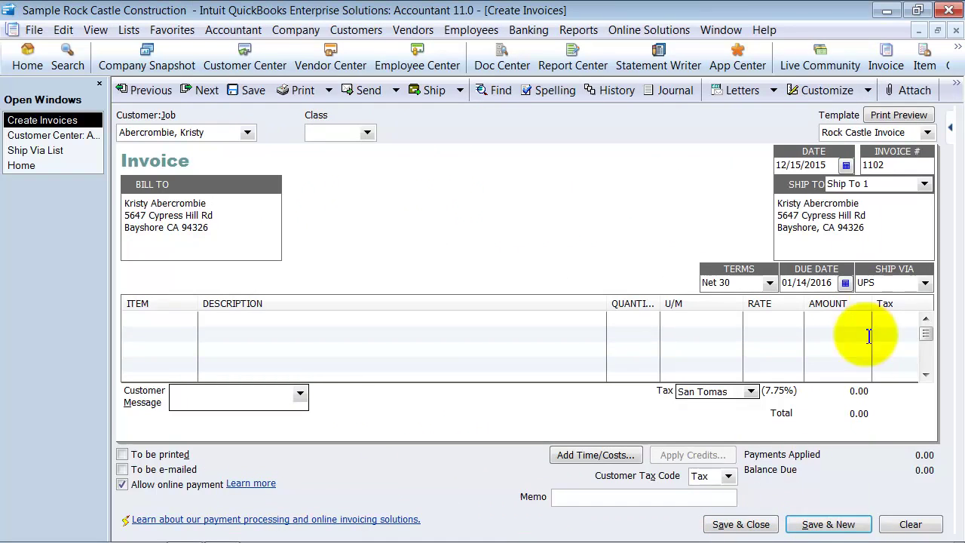
# Review the Ship Via choices on the invoice, and clear and close the form.
pyautogui.click(926, 283)
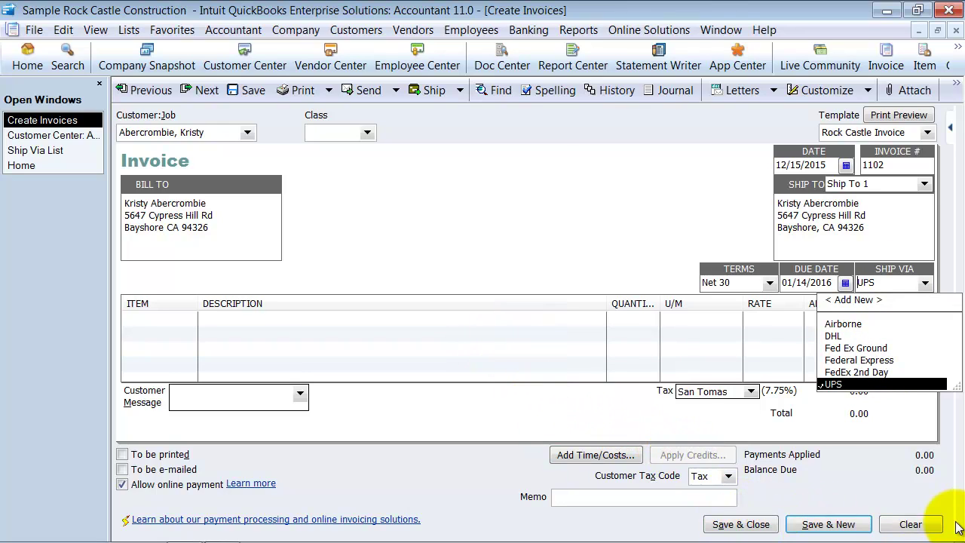
pyautogui.click(914, 524)
pyautogui.click(955, 30)
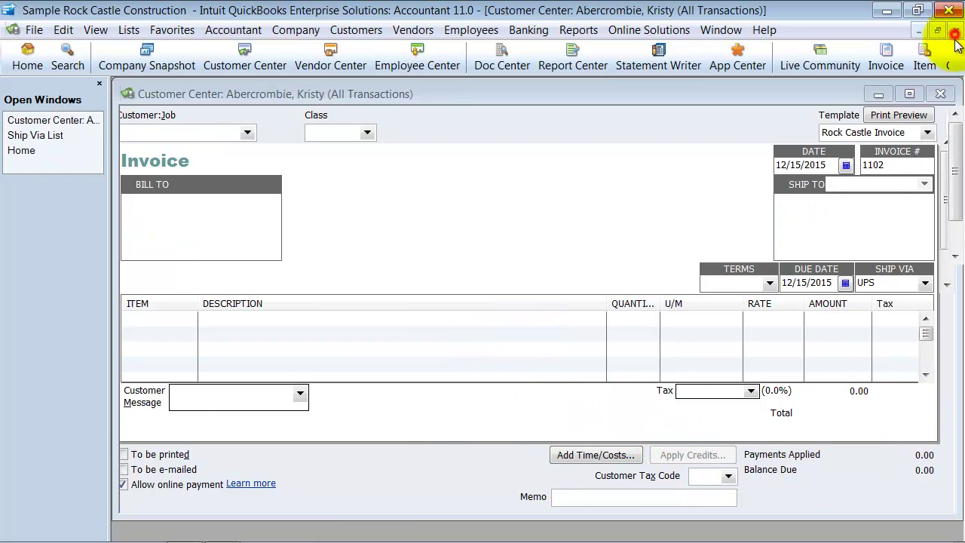
# Run a QuickReport on the UPS shipping method from the Ship Via List for all dates, and close it.
pyautogui.click(30, 135)
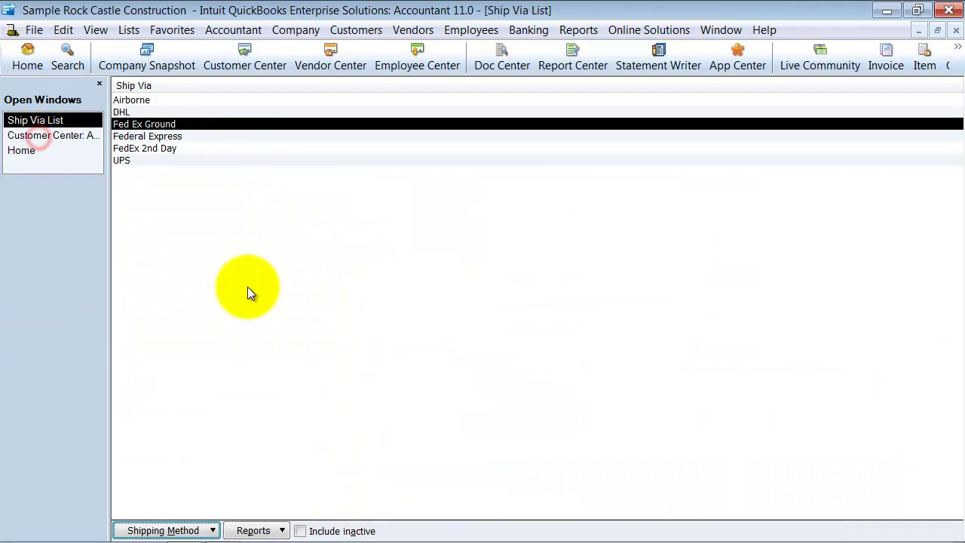
pyautogui.click(147, 136)
pyautogui.click(282, 528)
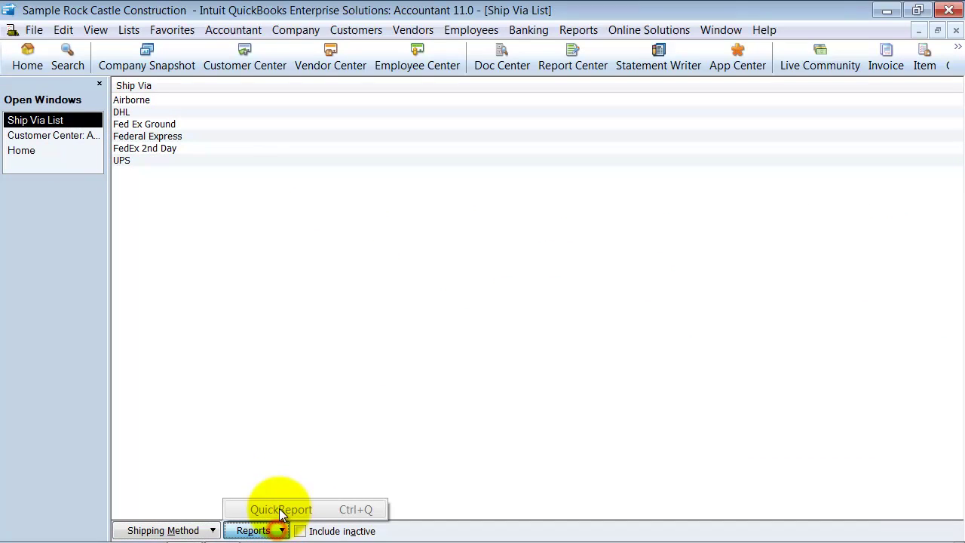
pyautogui.click(121, 159)
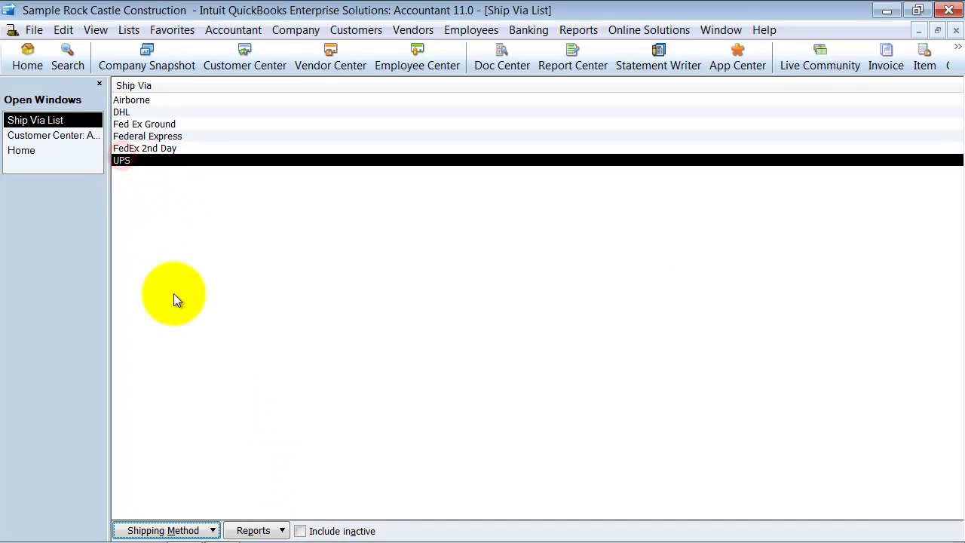
pyautogui.click(279, 529)
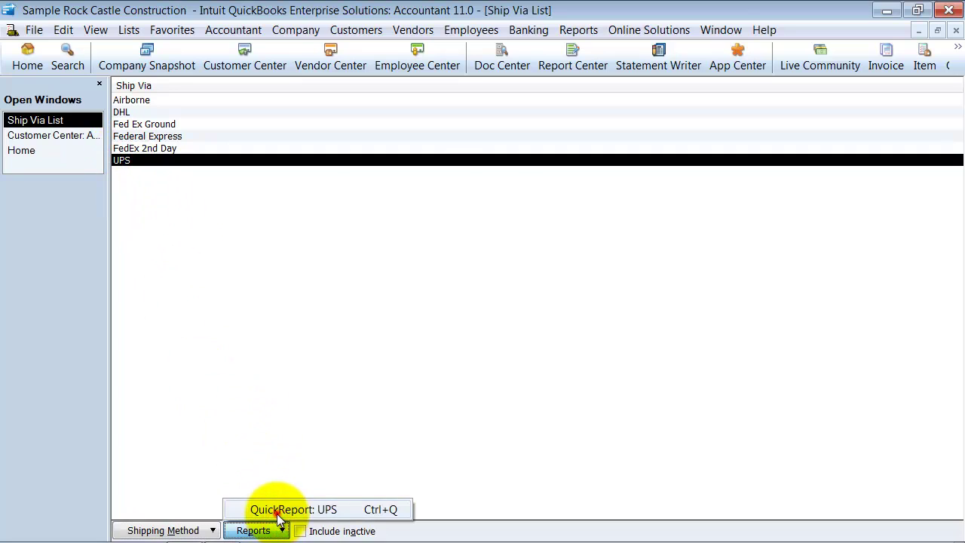
pyautogui.click(278, 509)
pyautogui.write('a')
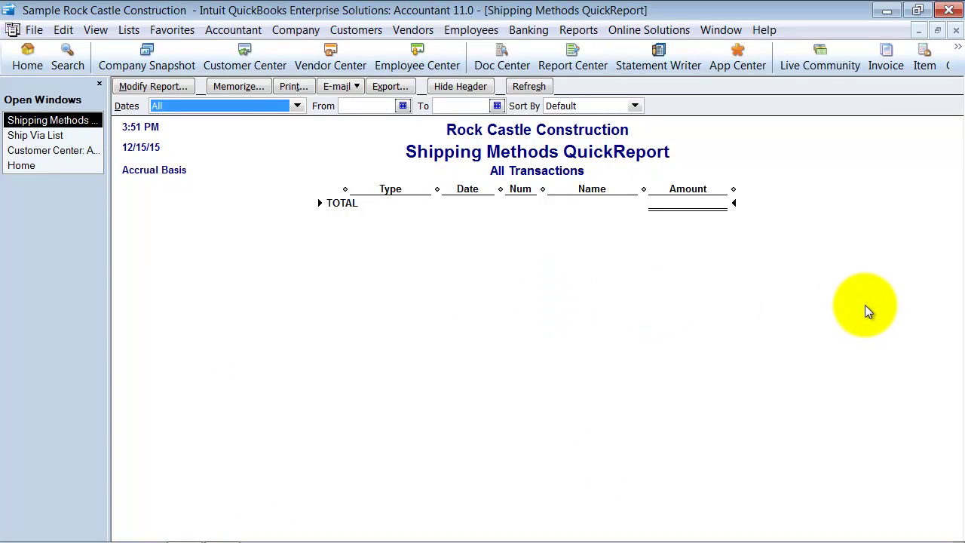
pyautogui.click(956, 30)
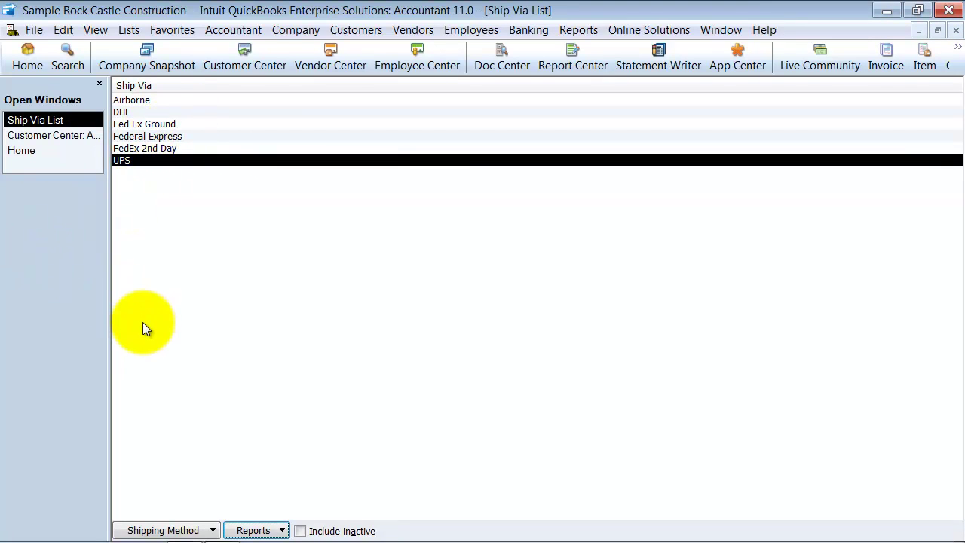
# Open the Federal Express shipping method for editing and close its record.
pyautogui.click(162, 125)
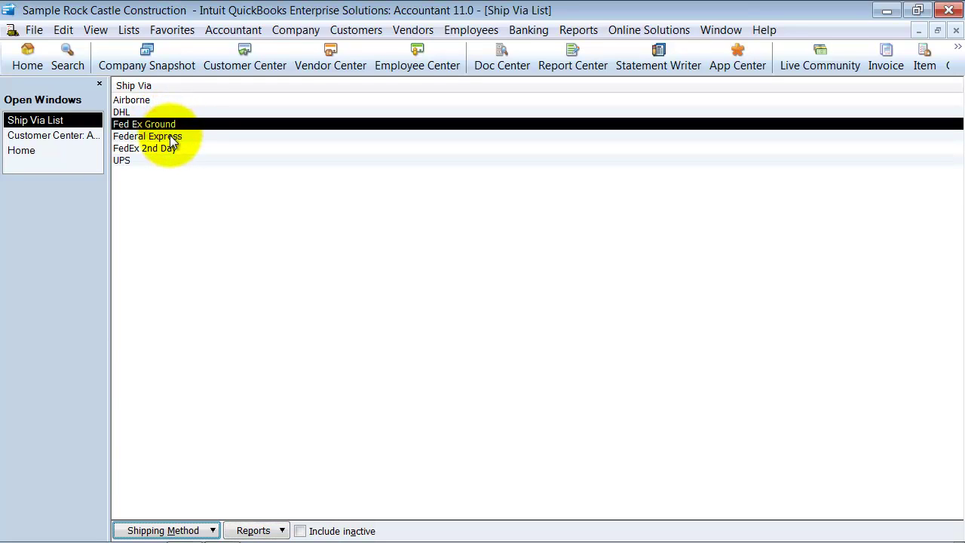
pyautogui.click(170, 137)
pyautogui.doubleClick(172, 137)
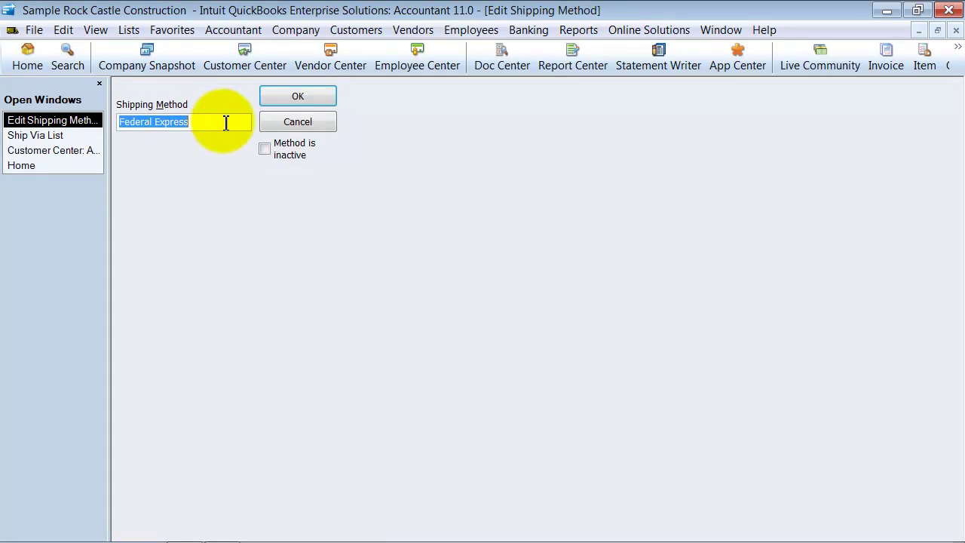
pyautogui.click(298, 96)
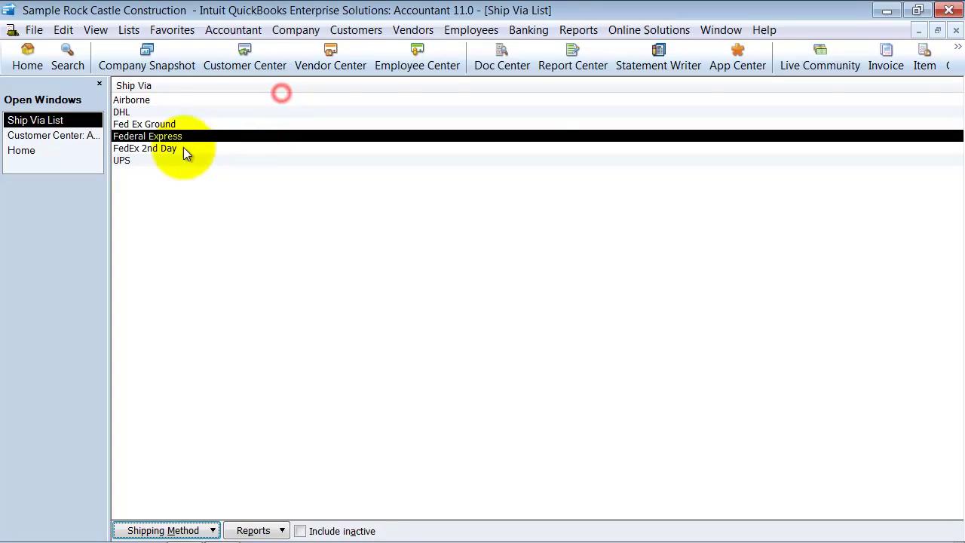
# Try to rename the Fed Ex Ground shipping method to Federal Express, and cancel the edit.
pyautogui.click(164, 125)
pyautogui.doubleClick(164, 126)
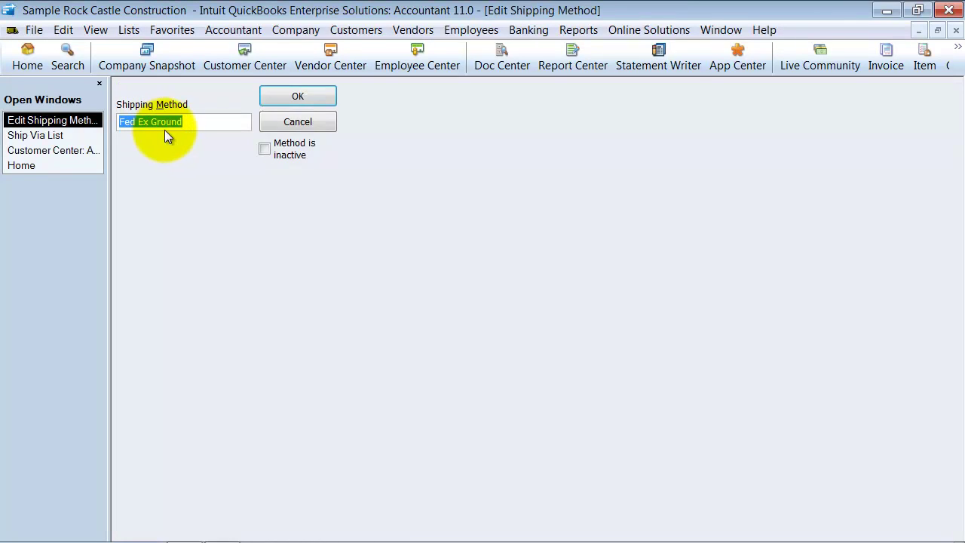
pyautogui.write('Federal Express')
pyautogui.click(298, 97)
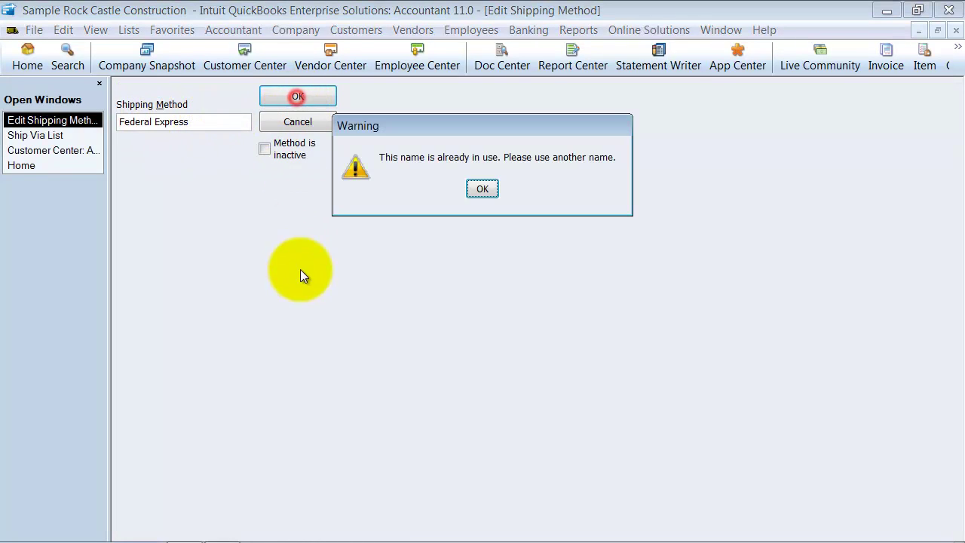
pyautogui.click(480, 188)
pyautogui.click(313, 127)
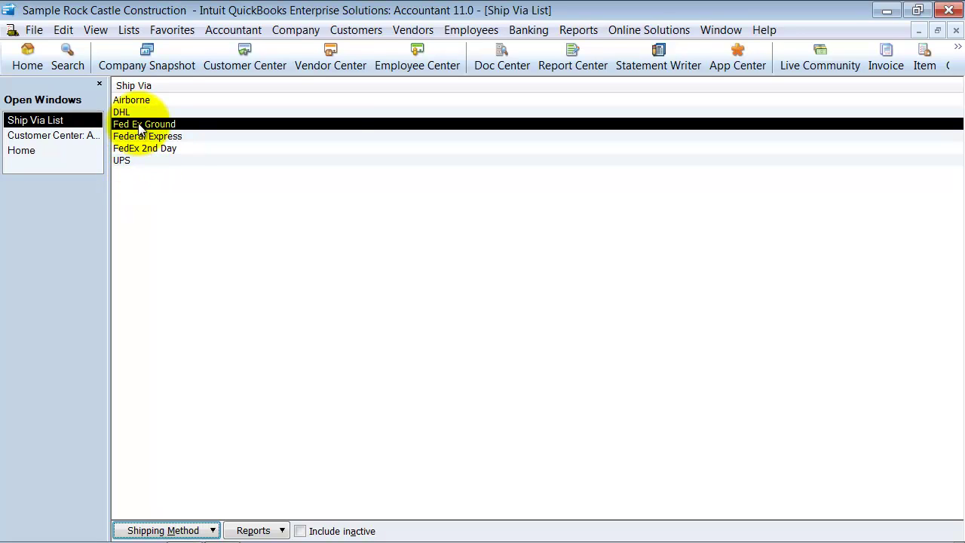
pyautogui.rightClick(141, 130)
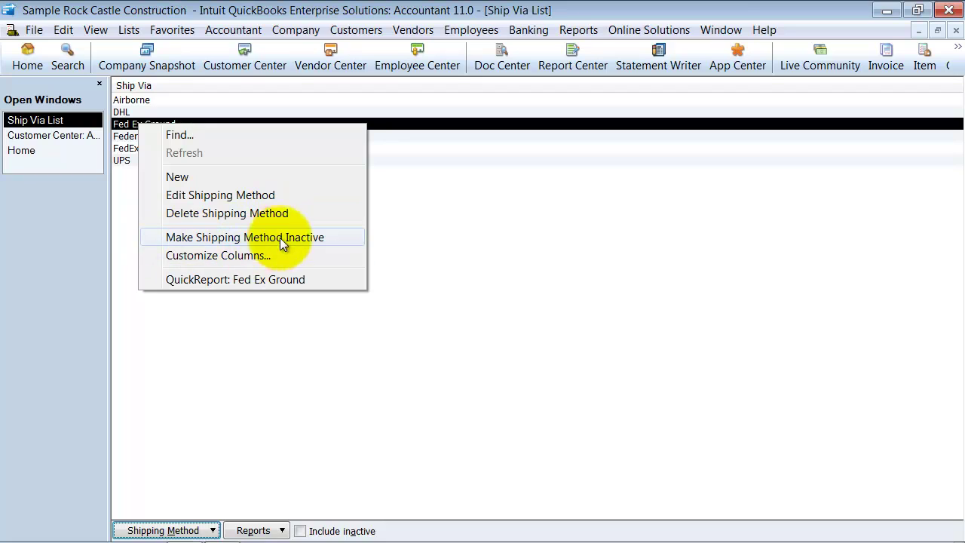
pyautogui.click(124, 136)
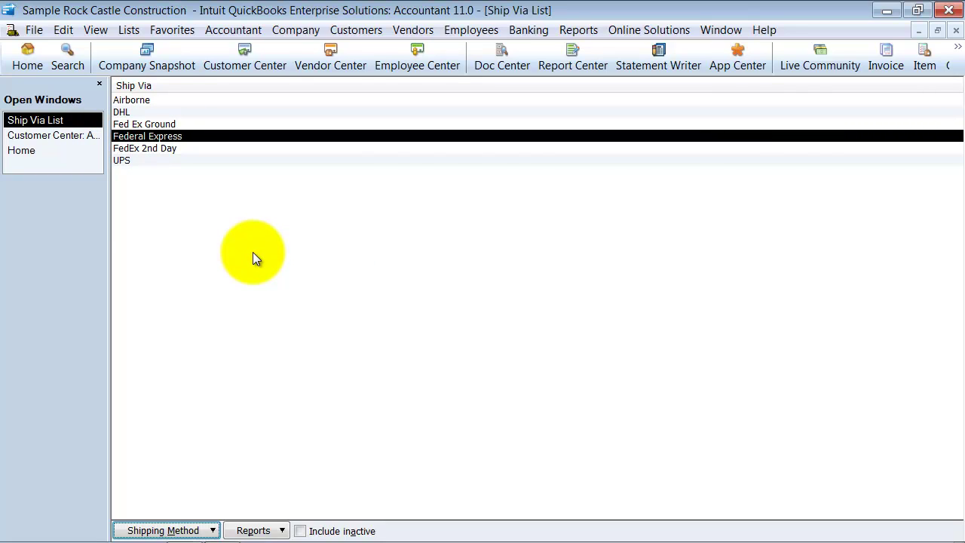